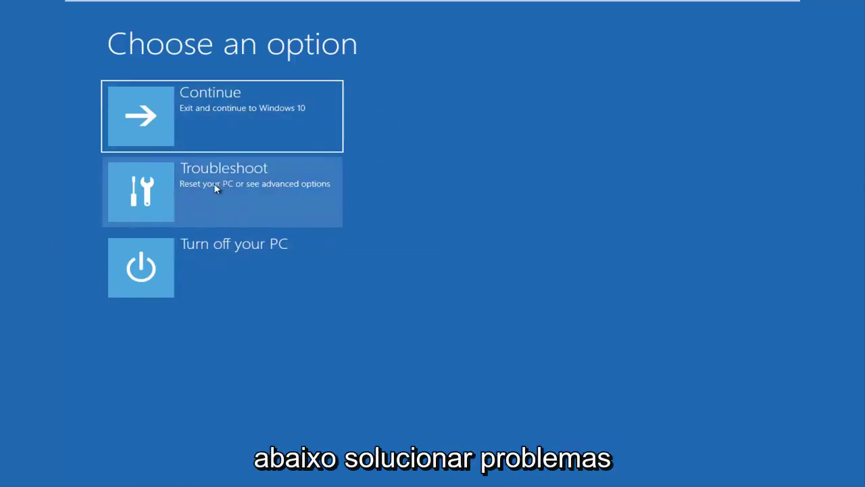
Try to start System Restore from the advanced troubleshooting options
left_click(225, 198)
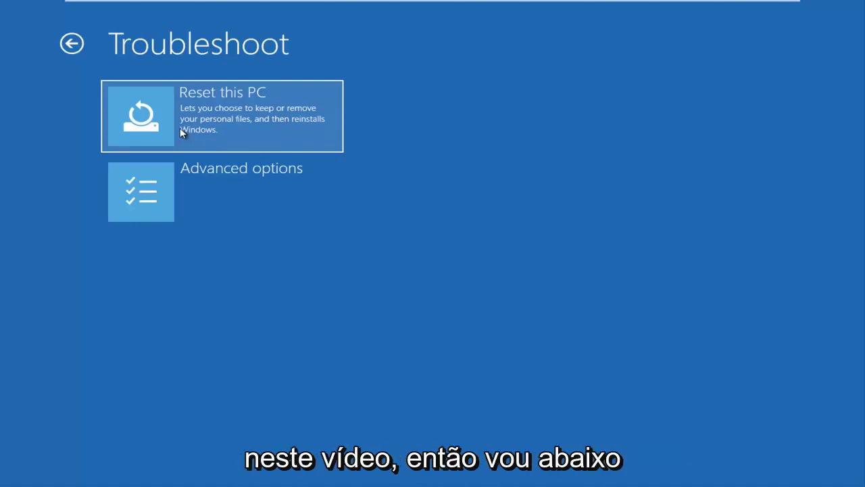
left_click(167, 184)
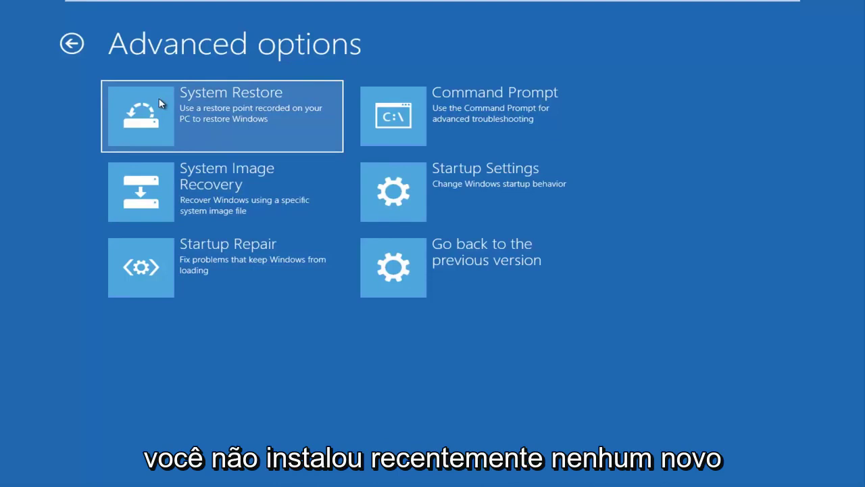
left_click(190, 115)
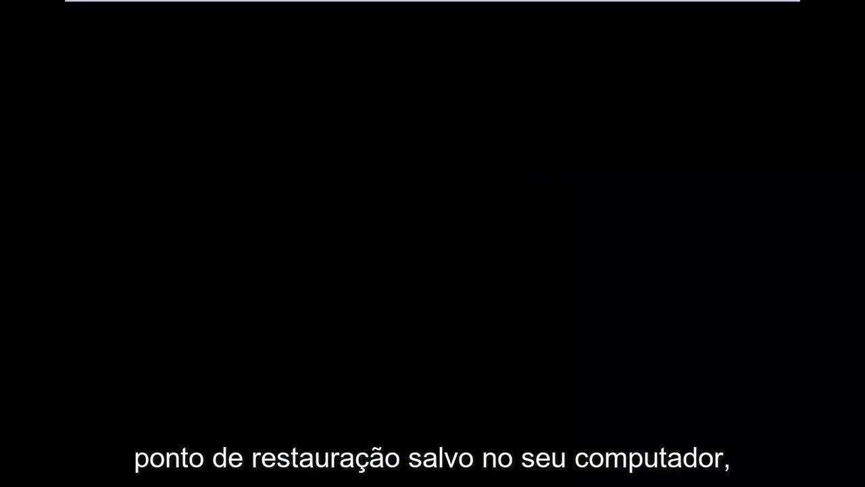
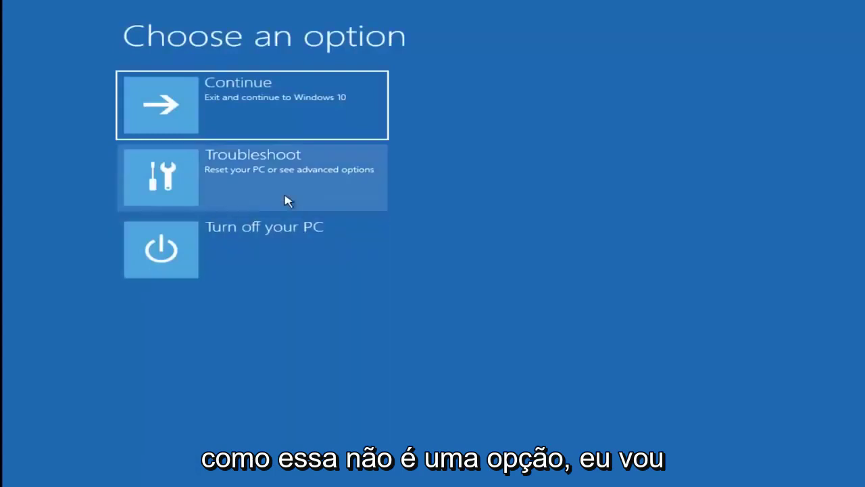
Restart the PC through Startup Settings in the advanced troubleshooting options and choose option 4, Enable Safe Mode
left_click(238, 180)
left_click(228, 178)
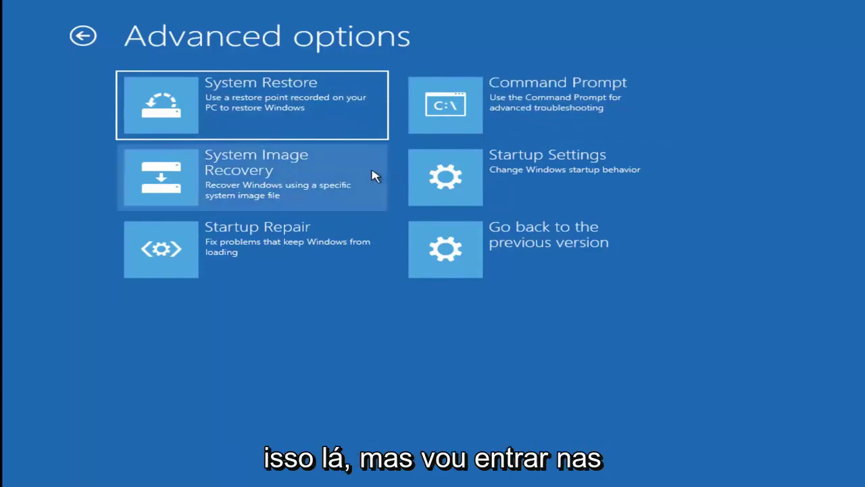
left_click(473, 177)
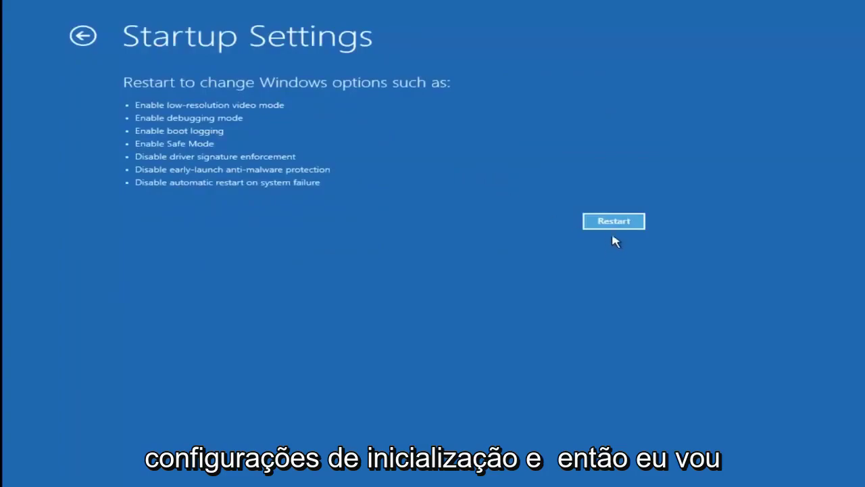
left_click(614, 222)
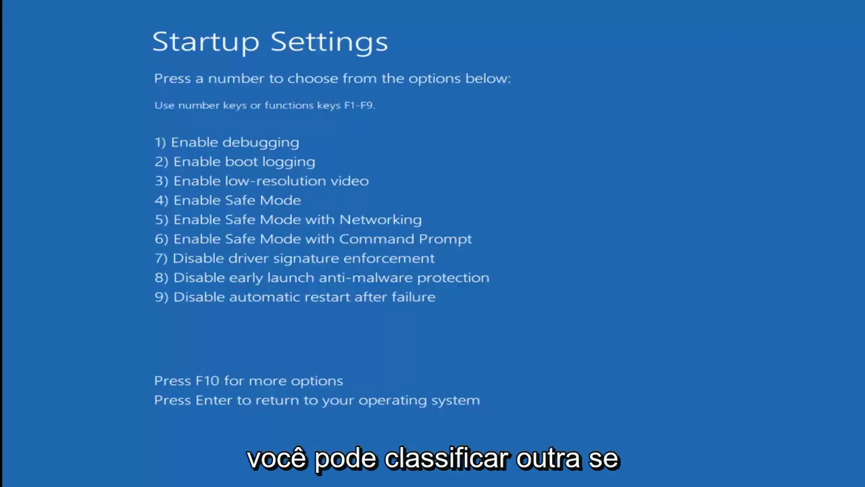
key("4")
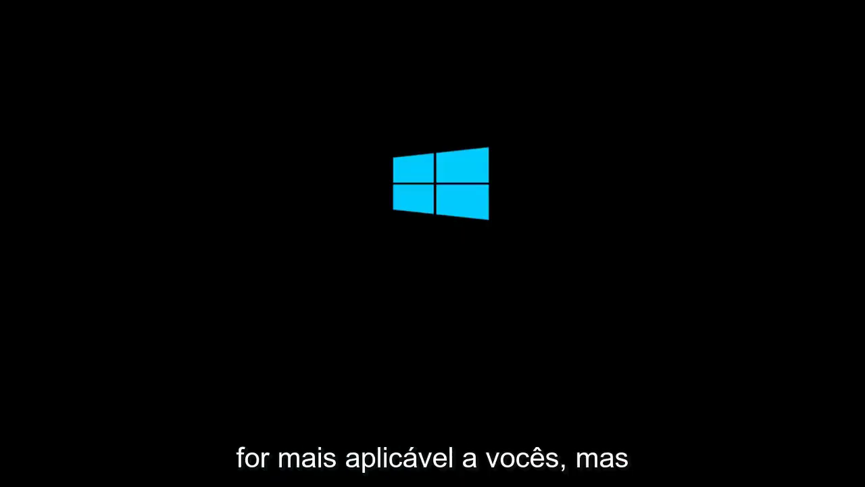
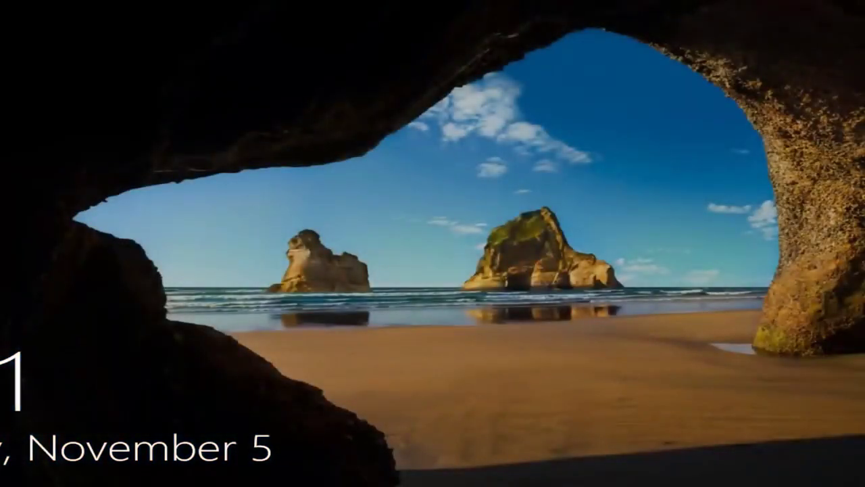
Sign in to Windows with the account password and close the browser window showing the Microsoft support page
key("Return")
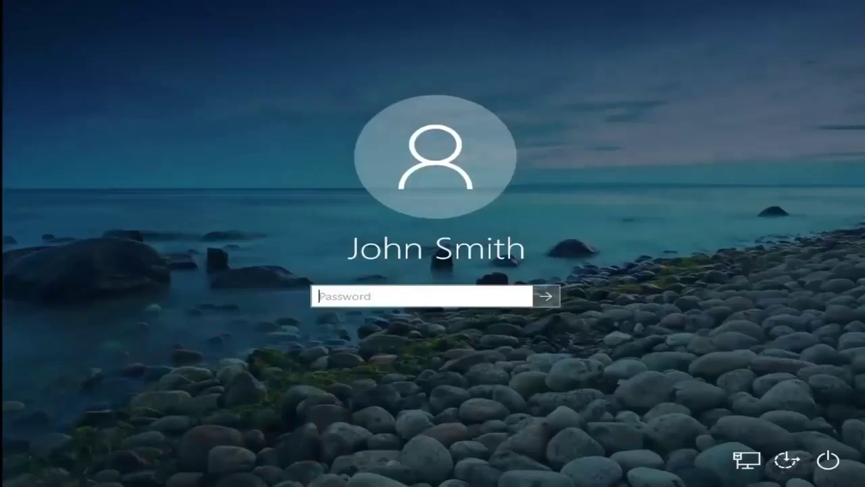
type("********")
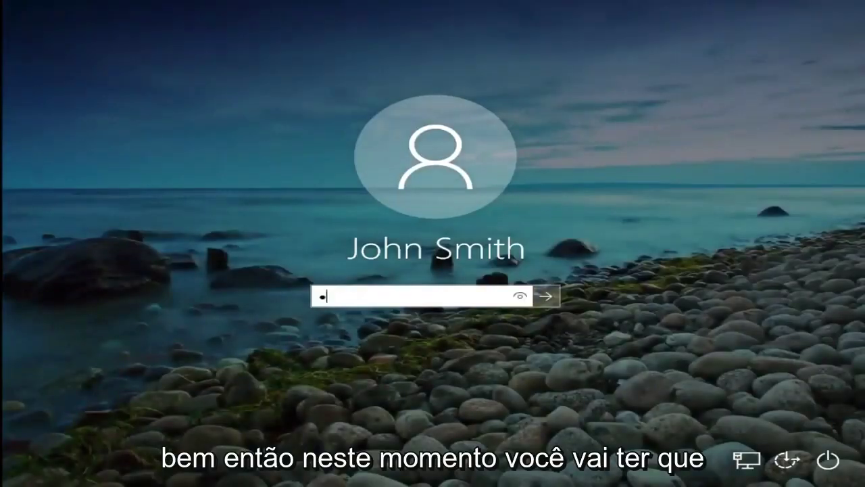
key("Return")
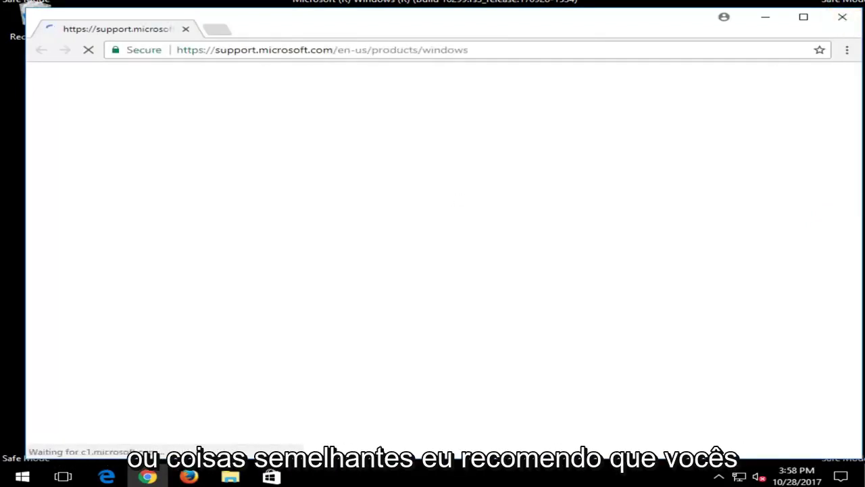
left_click(838, 21)
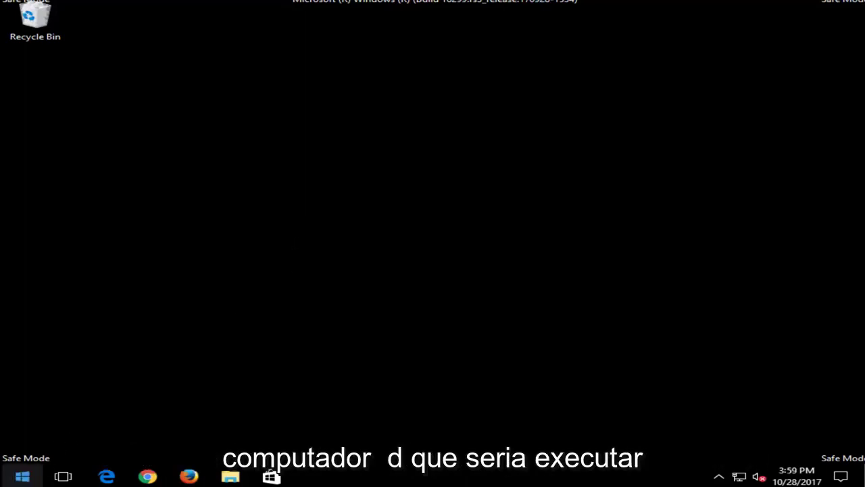
Search for Notepad, open it, and reposition its empty window on the desktop
left_click(27, 478)
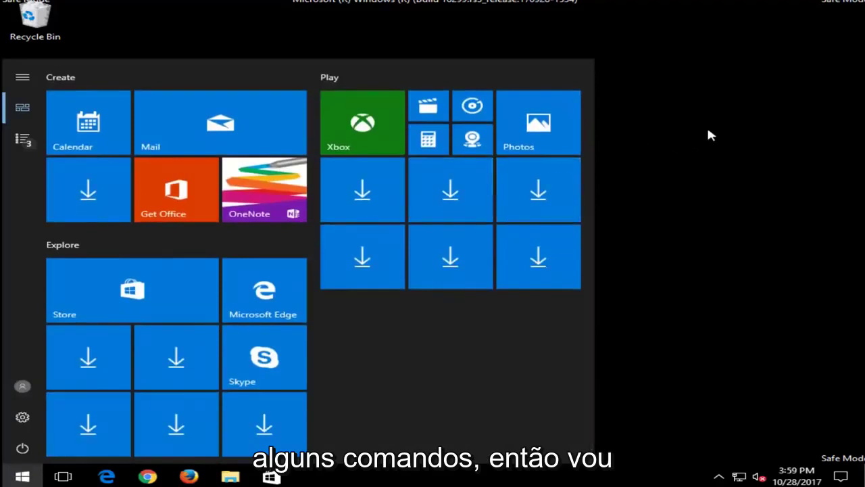
left_click(708, 126)
left_click(23, 476)
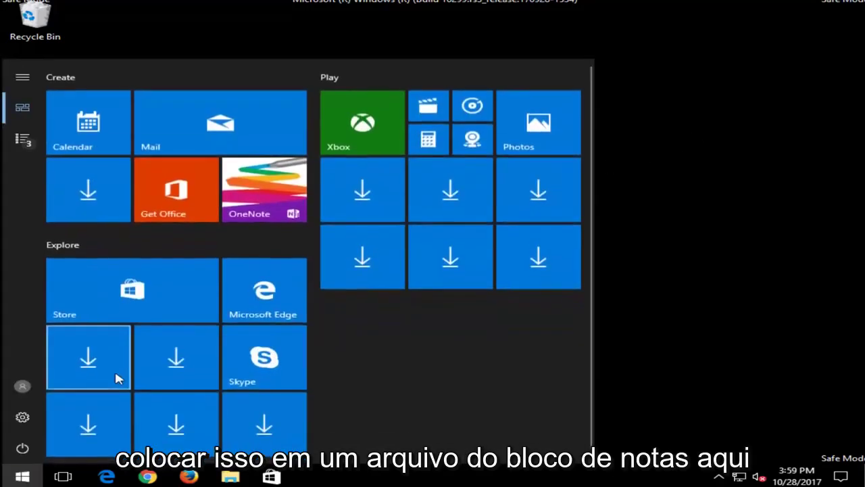
left_click(114, 370)
type("notepad")
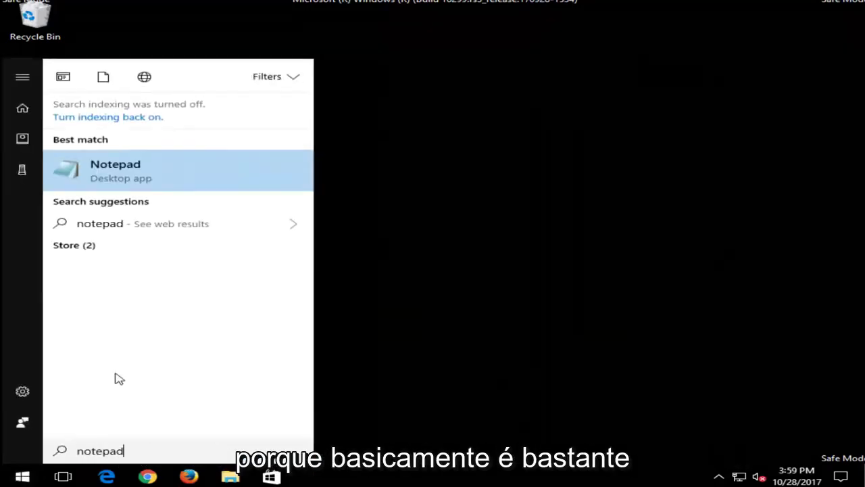
left_click(129, 165)
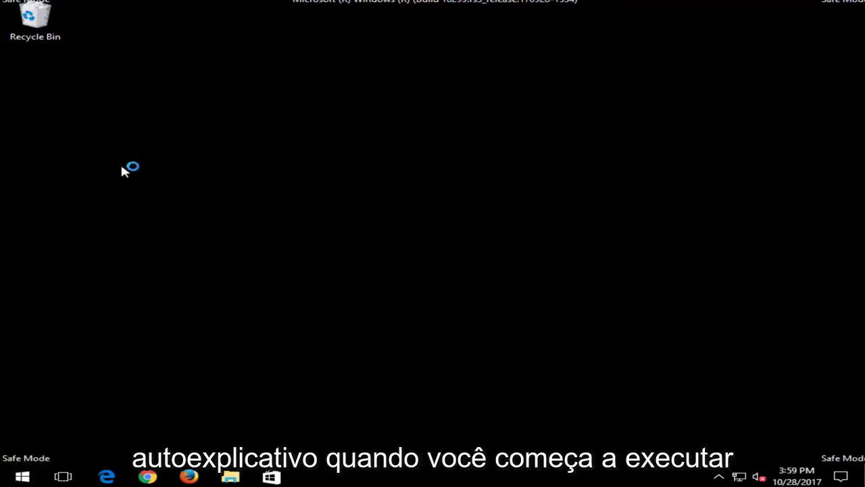
left_click_drag(472, 96, 230, 53)
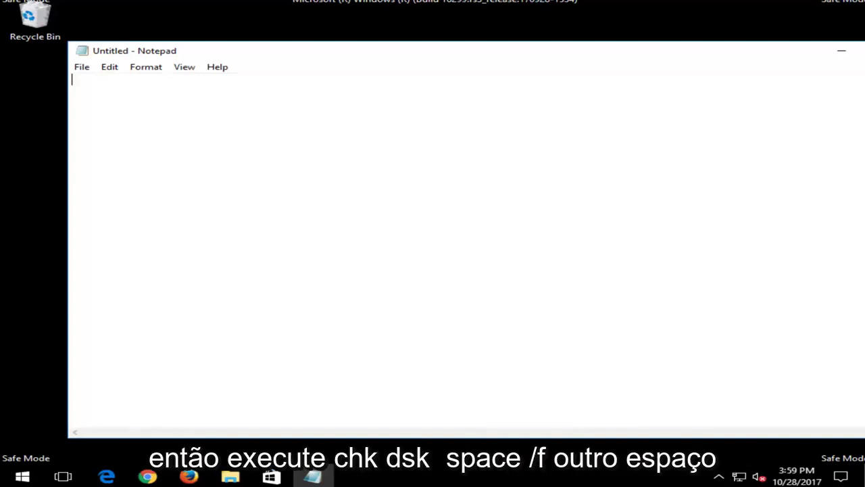
Write the commands Chkdsk /f /r and sfc /scannow on separate lines in Notepad and move the window aside
type("Chkdsk /f /r")
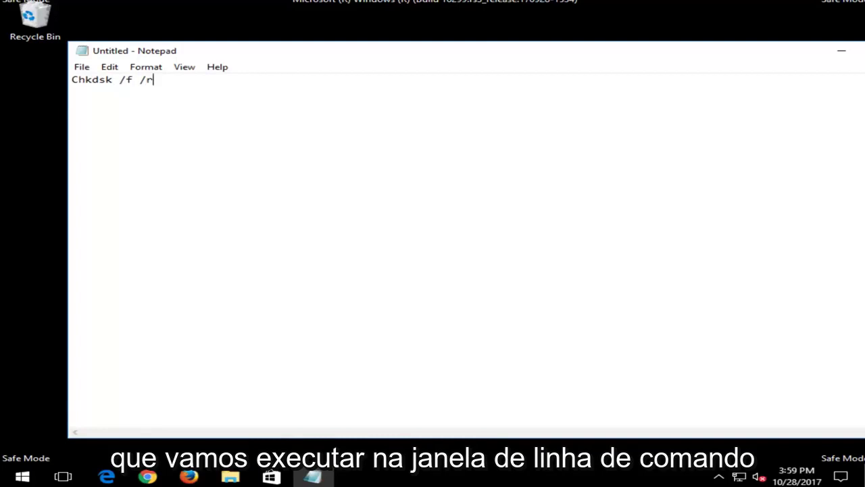
key("Return")
key("Return")
key("Return")
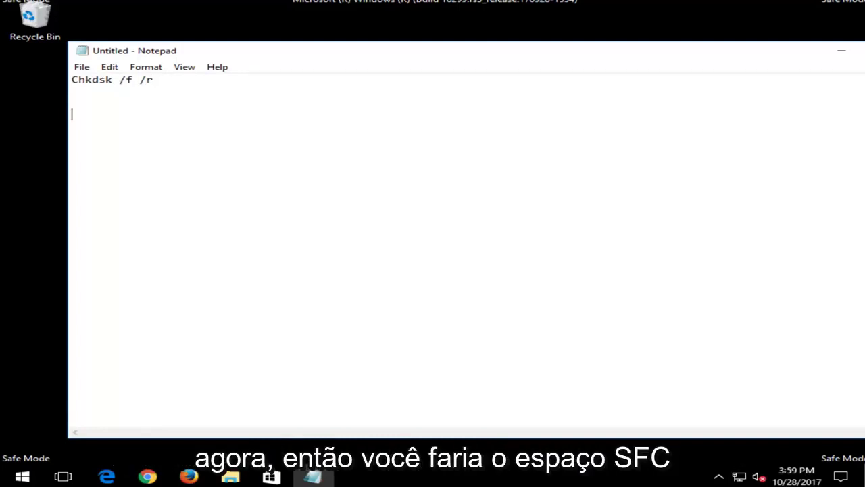
type("sfc /scannow")
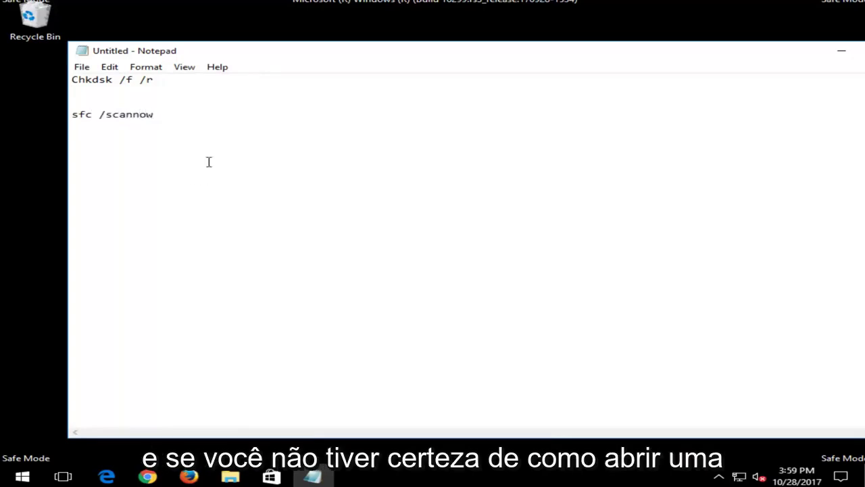
left_click_drag(284, 54, 513, 52)
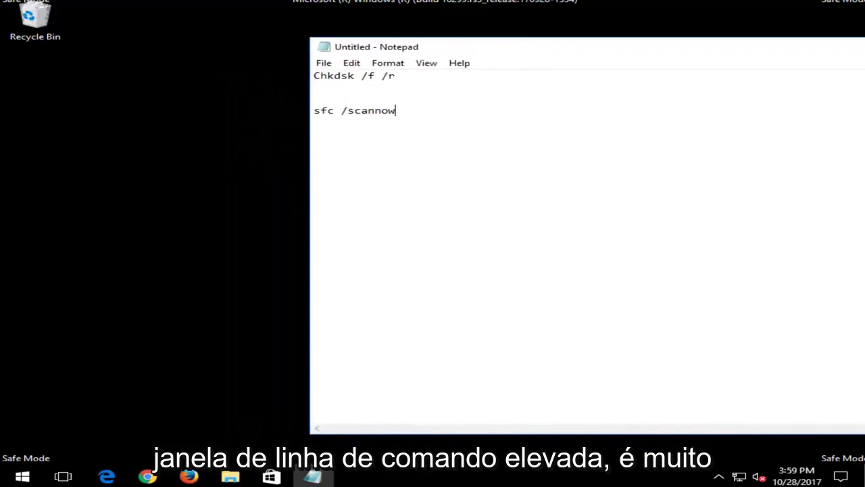
Search for Command Prompt, run it as administrator, and reposition its window beside the Notepad note
left_click(22, 477)
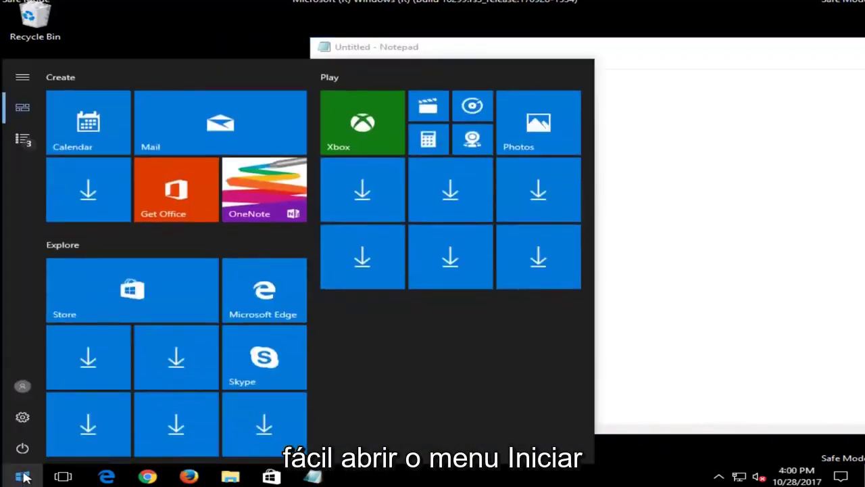
type("command prom")
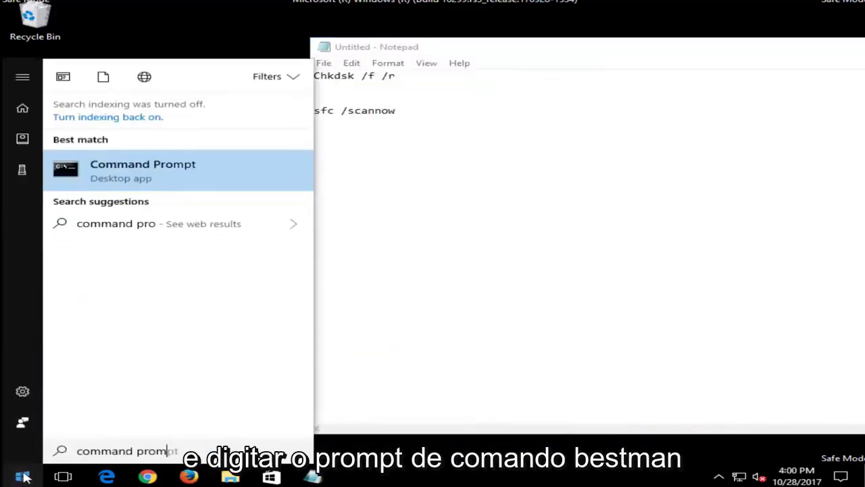
type("pt")
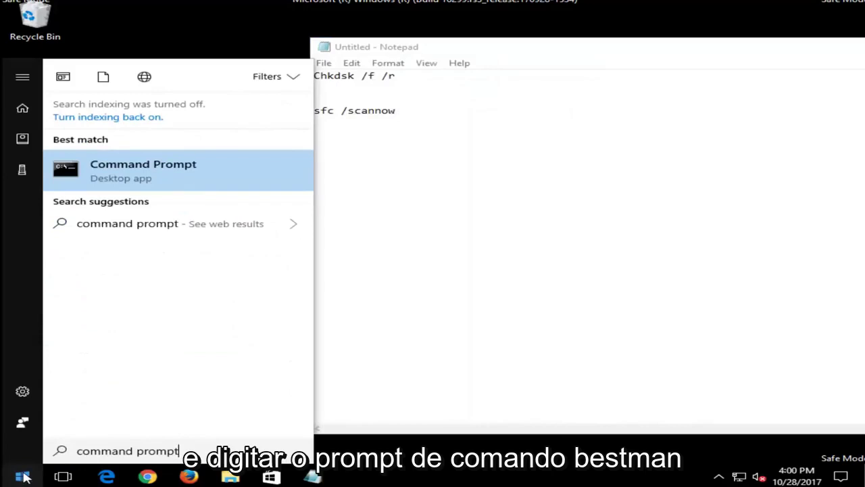
right_click(135, 178)
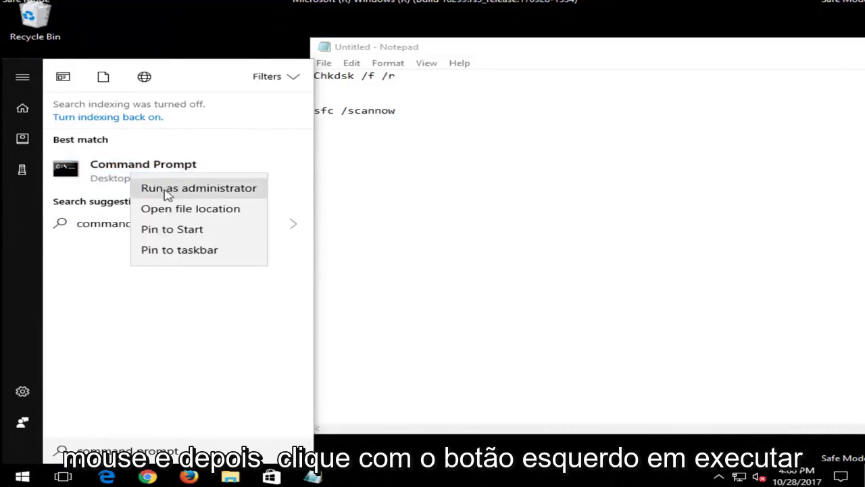
left_click(165, 192)
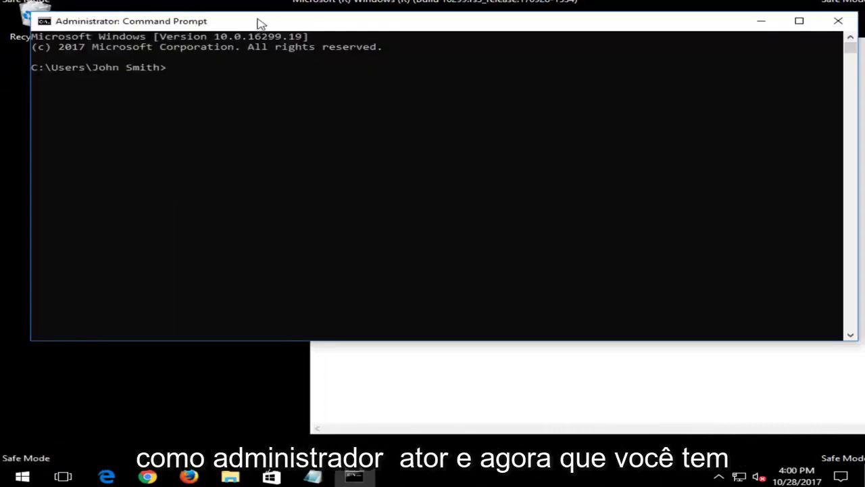
left_click_drag(261, 25, 303, 48)
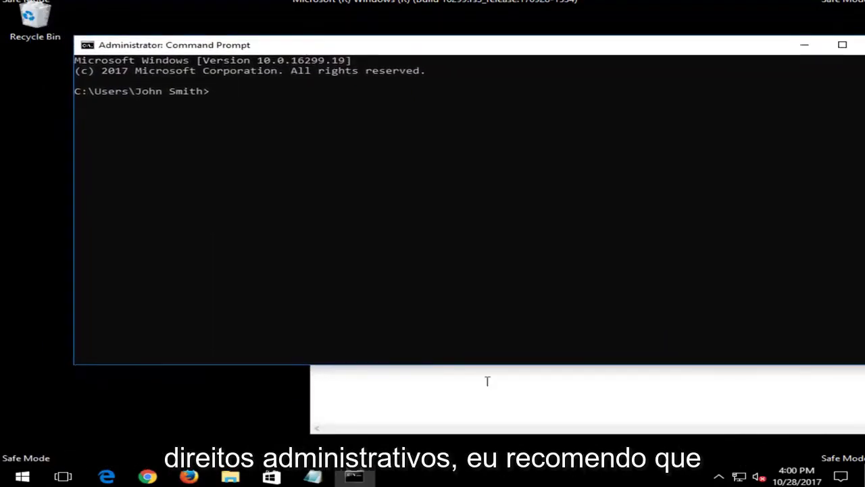
Copy the Chkdsk /f /r command from the Notepad note and return to the elevated Command Prompt
left_click(475, 402)
left_click_drag(409, 78, 279, 75)
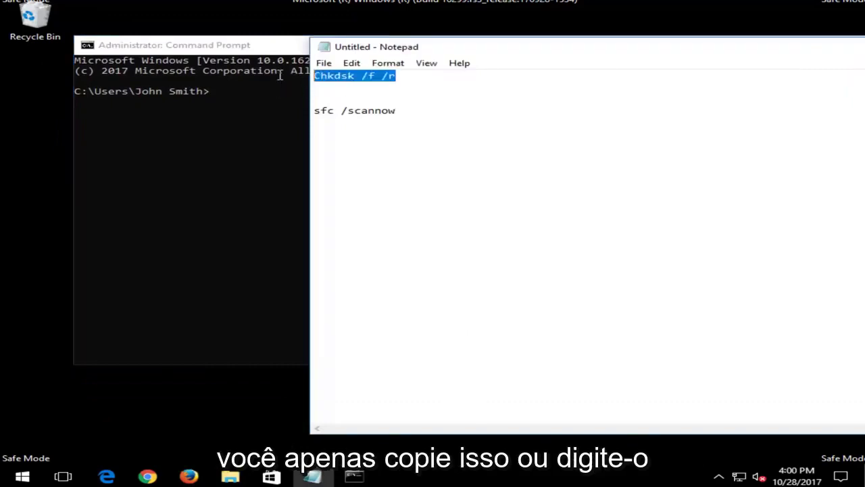
right_click(340, 72)
left_click(365, 115)
left_click(188, 48)
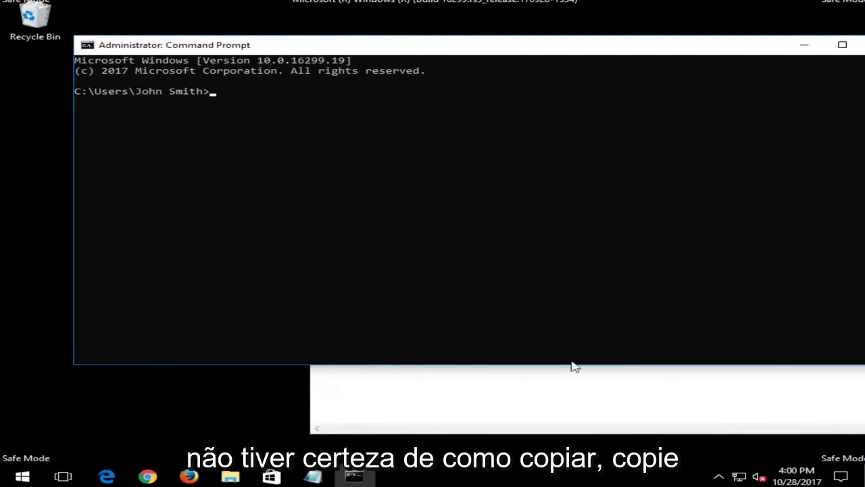
Paste and run Chkdsk /f /r in Command Prompt, answering y to schedule the volume check for the next restart
left_click(564, 389)
left_click(238, 46)
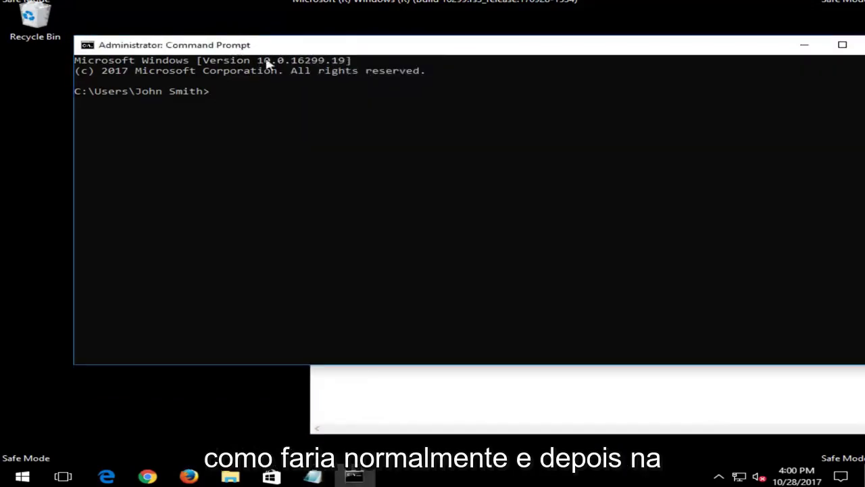
right_click(313, 47)
left_click(352, 142)
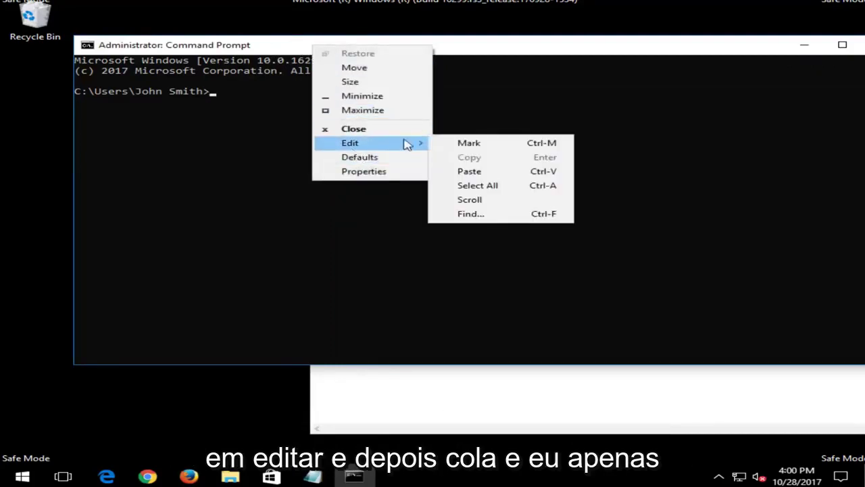
left_click(477, 171)
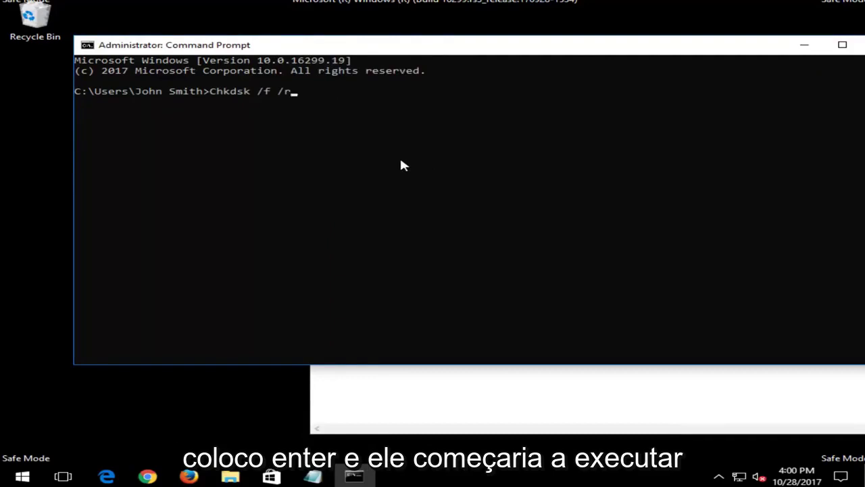
key("Return")
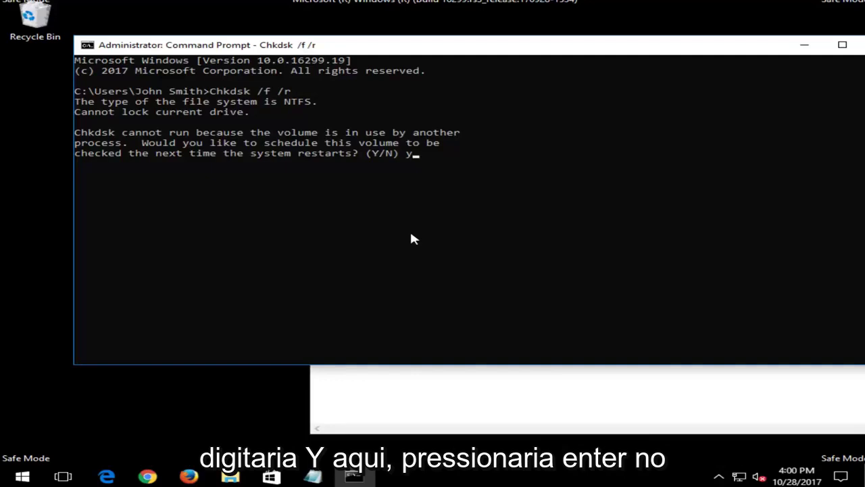
key("Return")
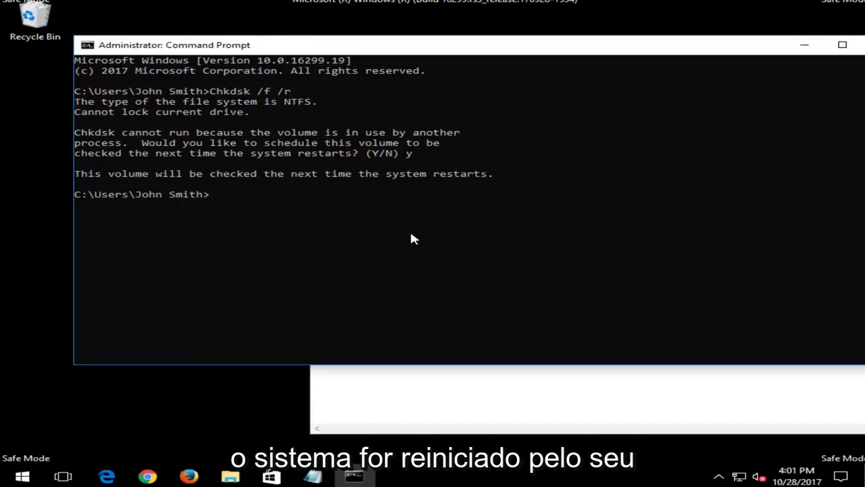
Review the sfc /scannow command in the Notepad note and return to Command Prompt
left_click(355, 404)
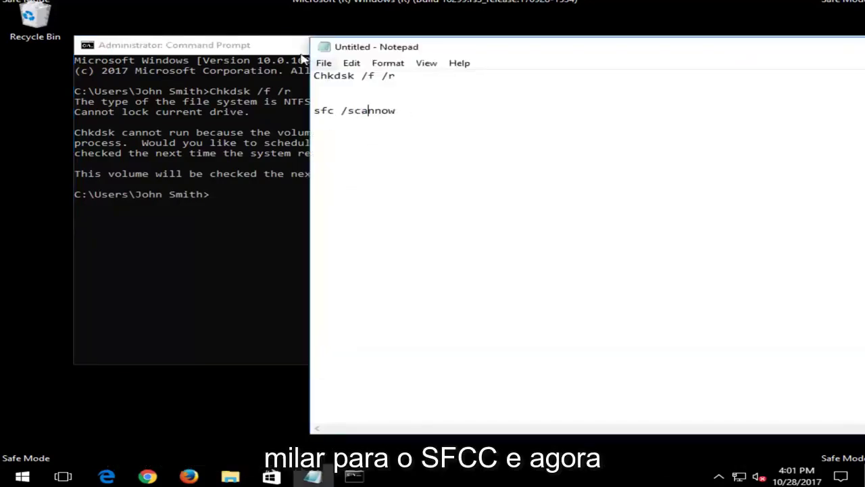
left_click(211, 45)
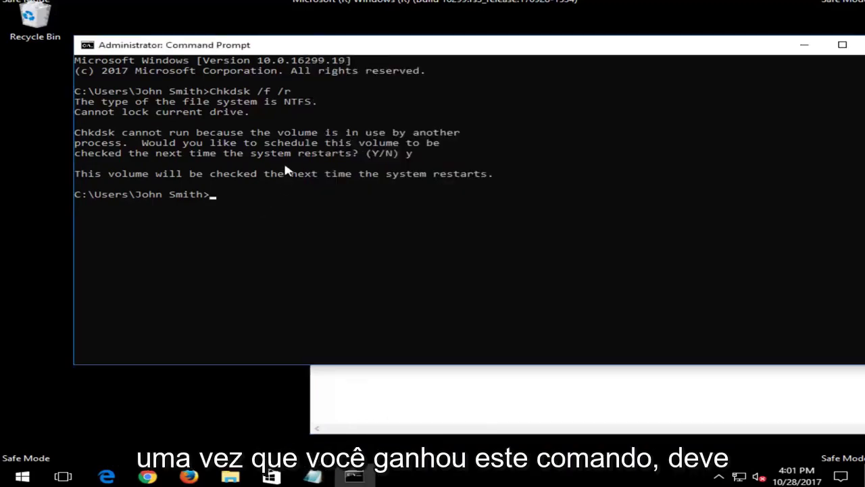